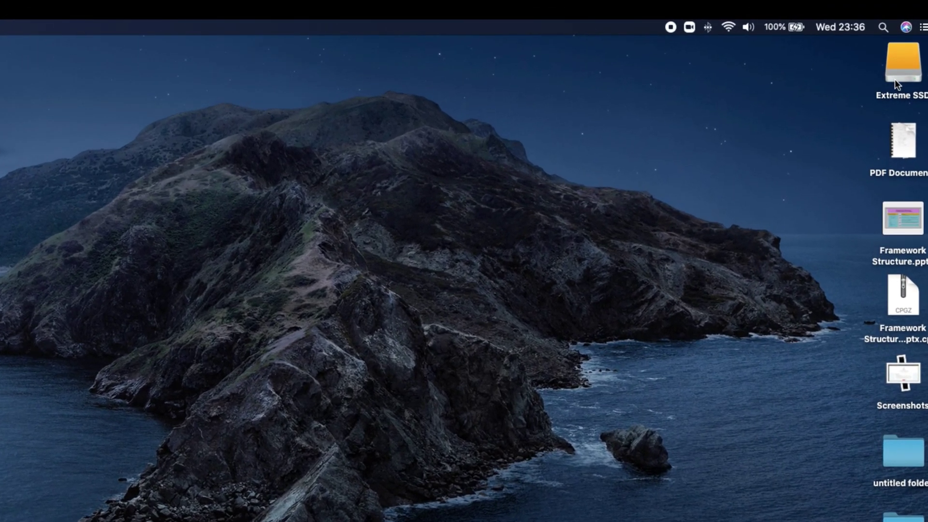
# Search Spotlight for 'disk ut' to bring up Disk Utility
pyautogui.click(883, 27)
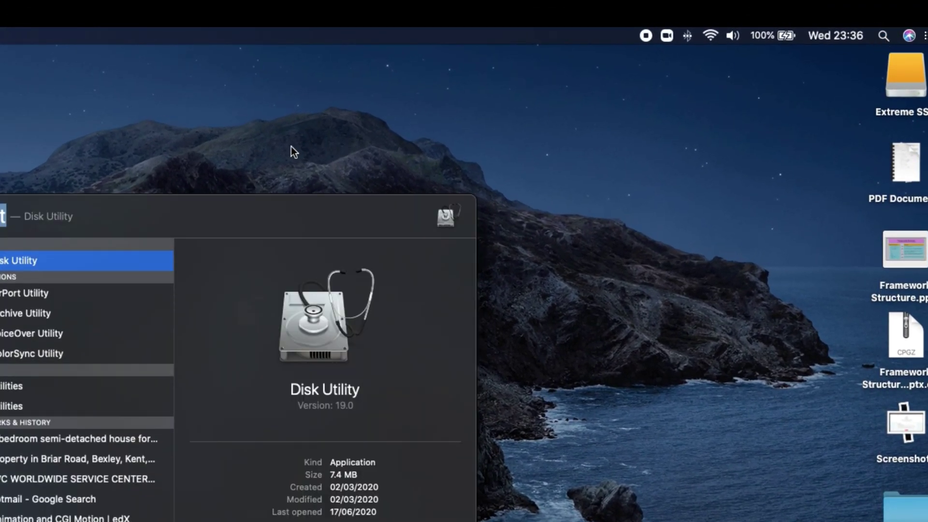
pyautogui.press('BackSpace')
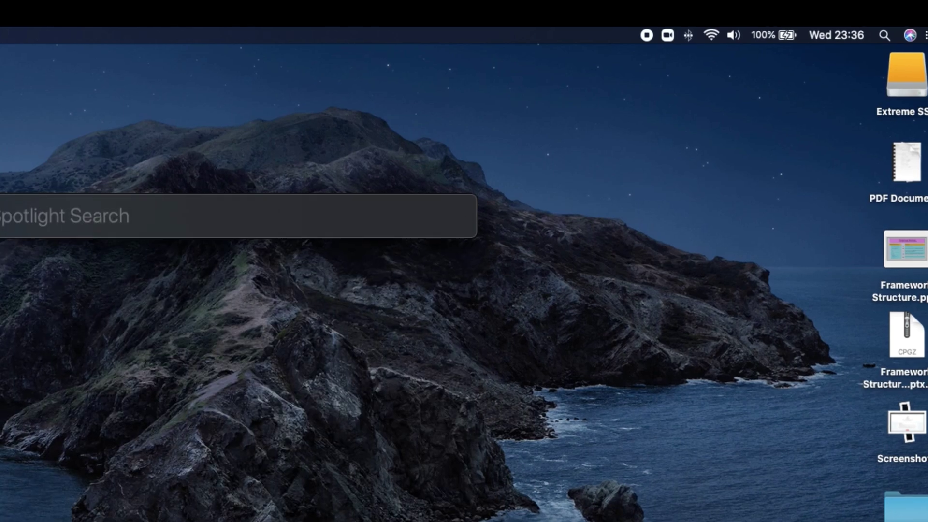
pyautogui.write('dis')
pyautogui.write('k u')
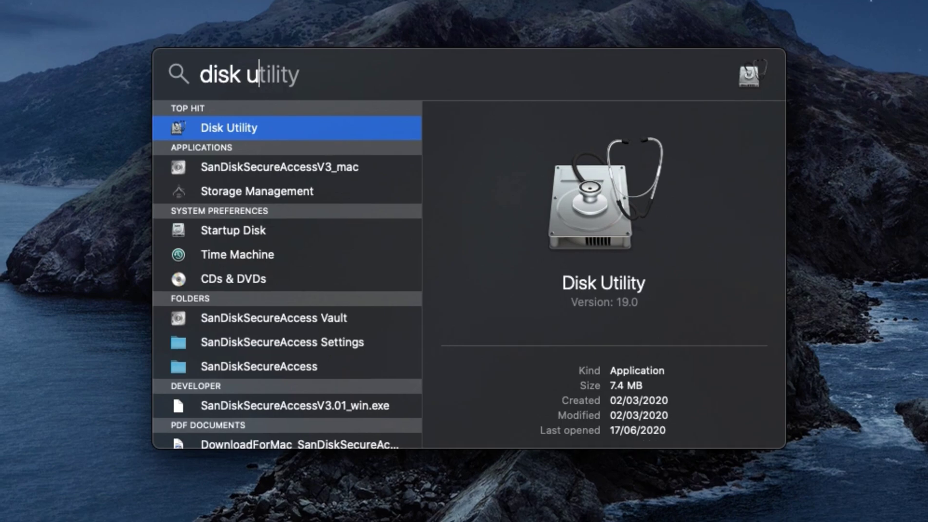
pyautogui.write('t')
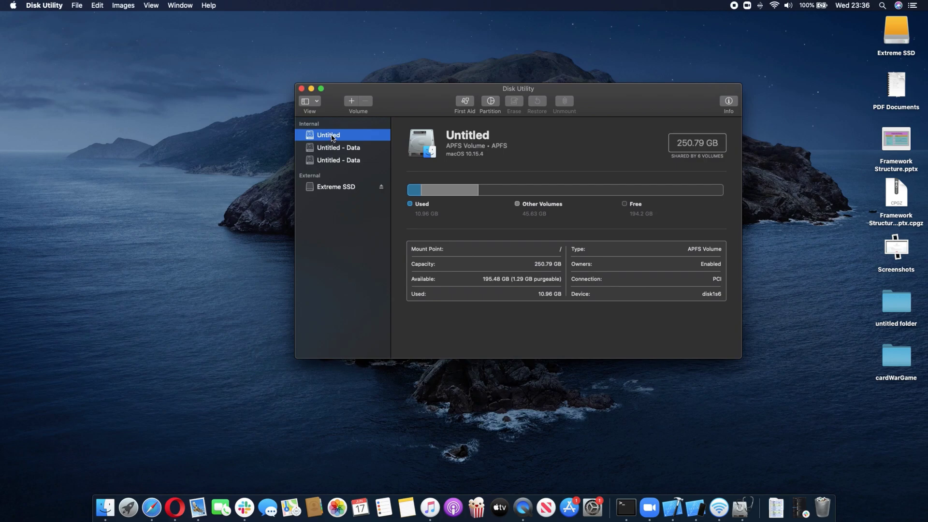
# Review the two Untitled - Data volumes and the Extreme SSD, then cancel an Extreme SSD erase
pyautogui.click(355, 148)
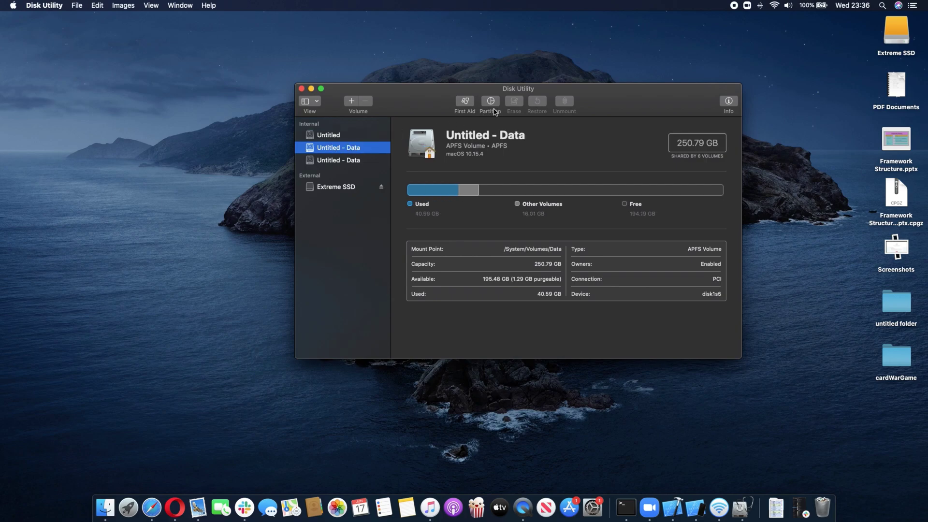
pyautogui.click(358, 163)
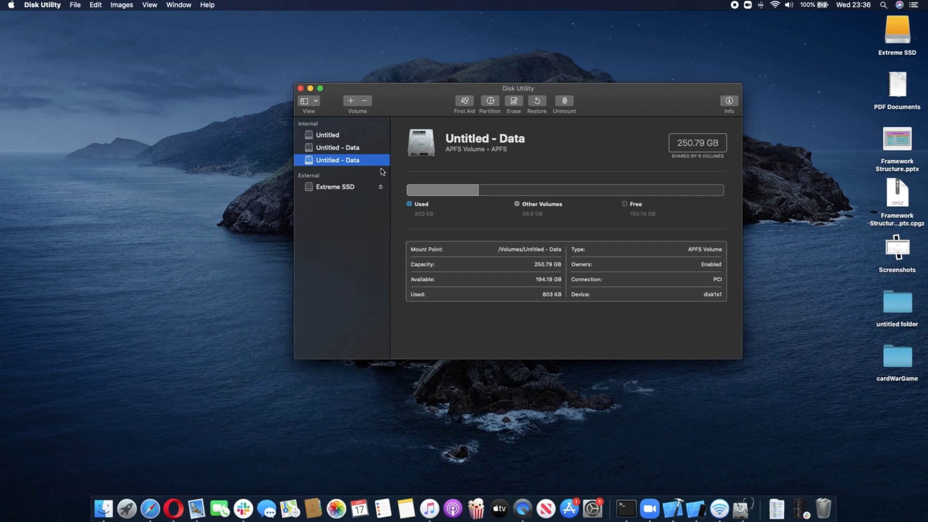
pyautogui.click(352, 187)
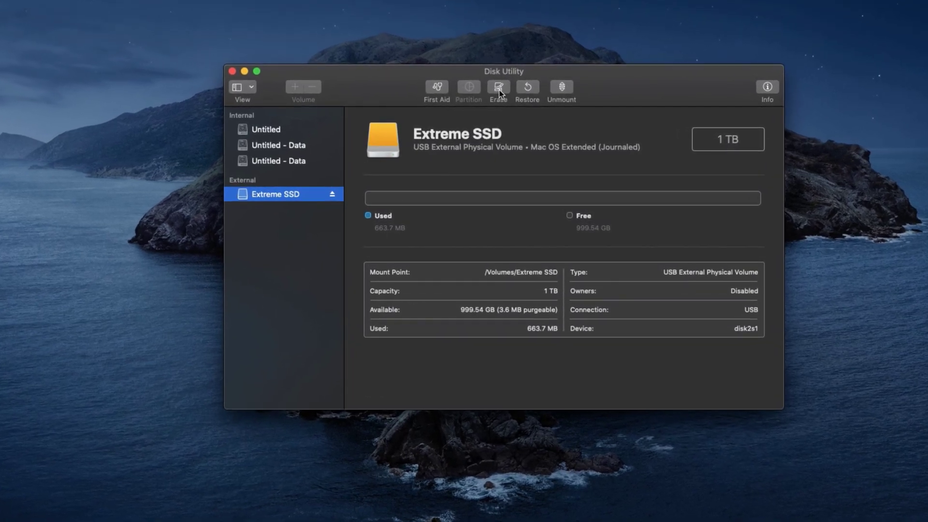
pyautogui.click(499, 92)
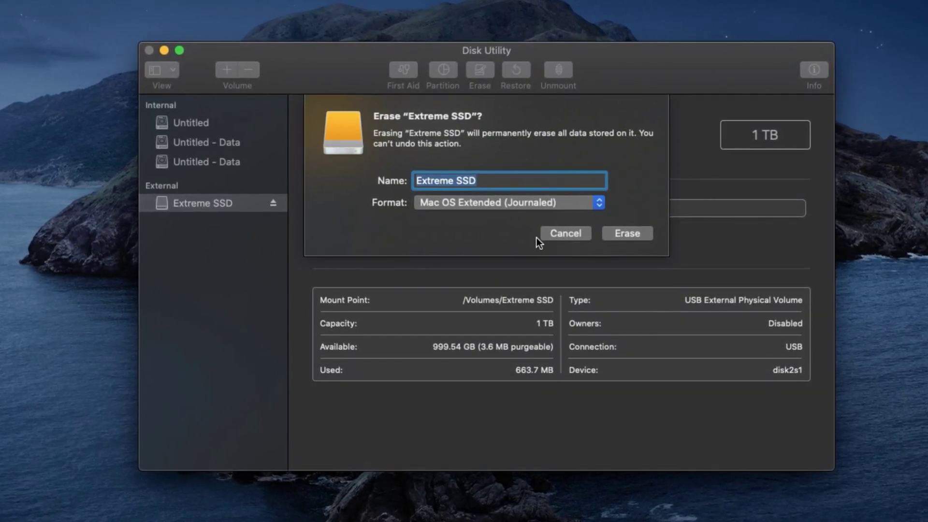
pyautogui.click(565, 233)
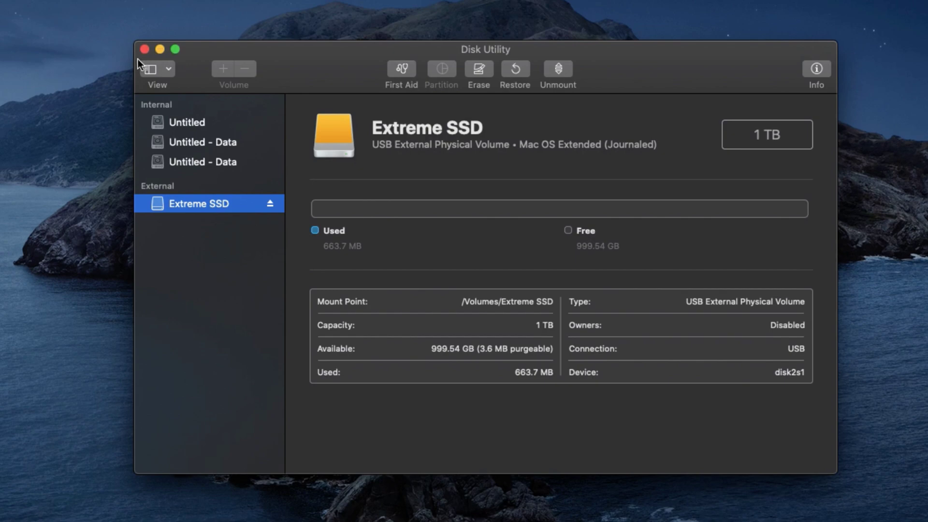
# Make the sidebar show all devices and select the SanDisk Extreme SSD Media disk
pyautogui.click(169, 70)
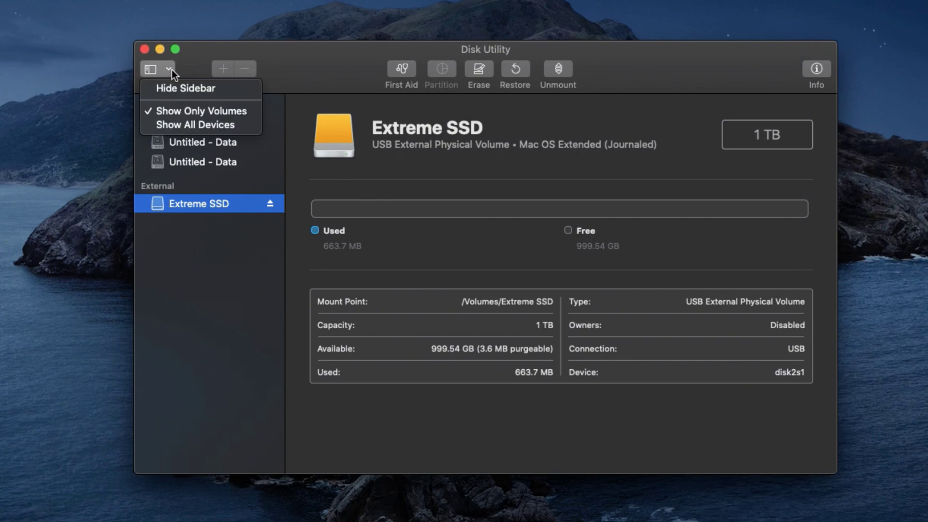
pyautogui.click(167, 124)
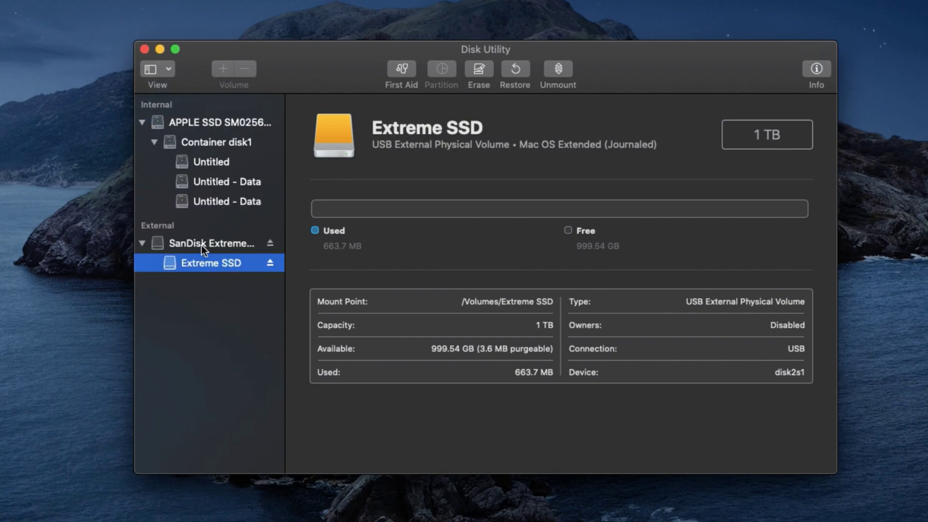
pyautogui.click(181, 244)
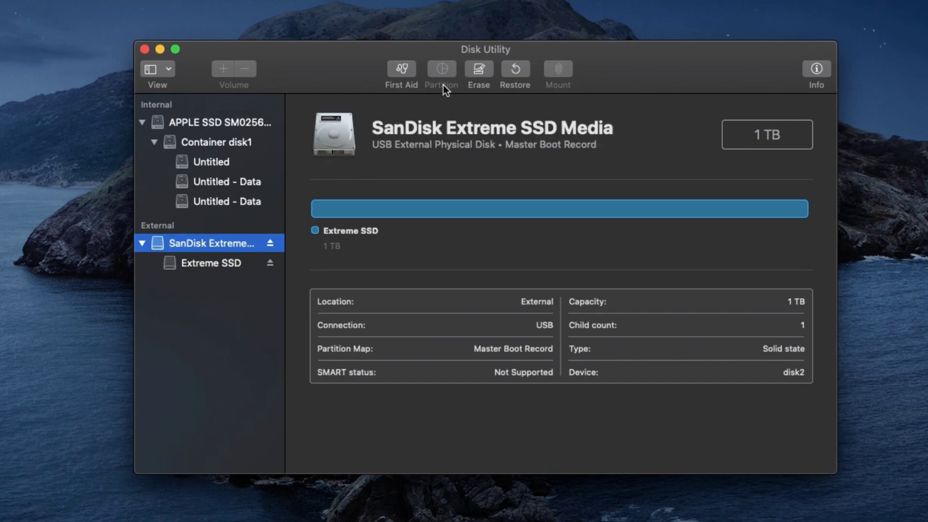
# Erase the disk as 'Extreme SSD', Mac OS Extended (Journaled), GUID Partition Map, deferring Time Machine
pyautogui.click(480, 74)
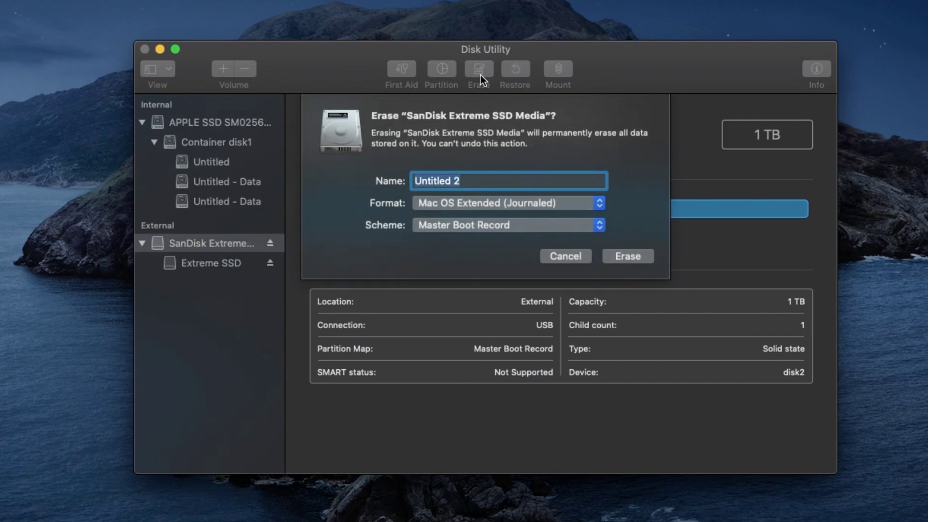
pyautogui.tripleClick(474, 180)
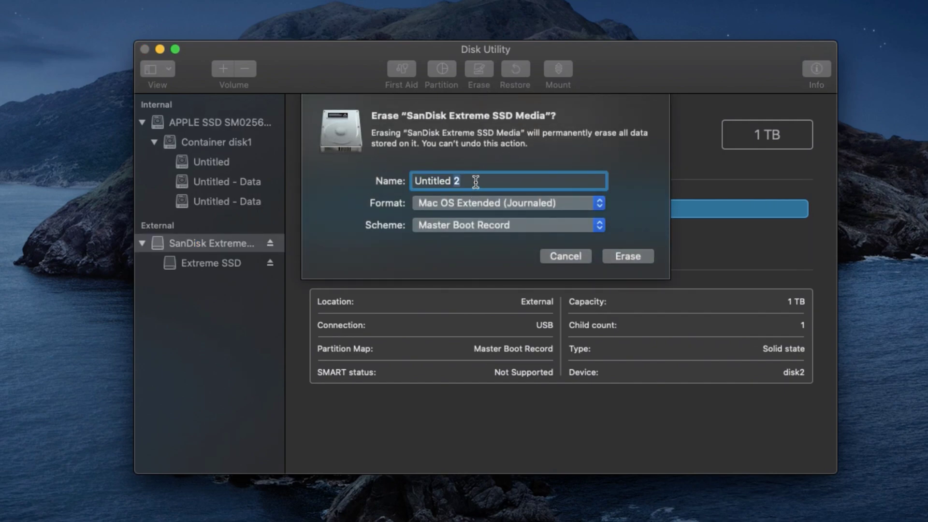
pyautogui.write('Extreme SSD')
pyautogui.click(601, 204)
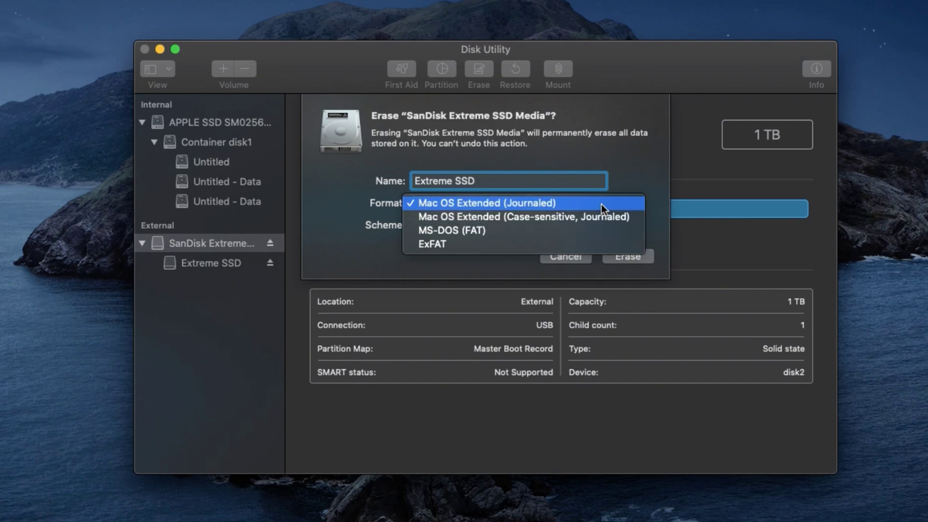
pyautogui.click(482, 203)
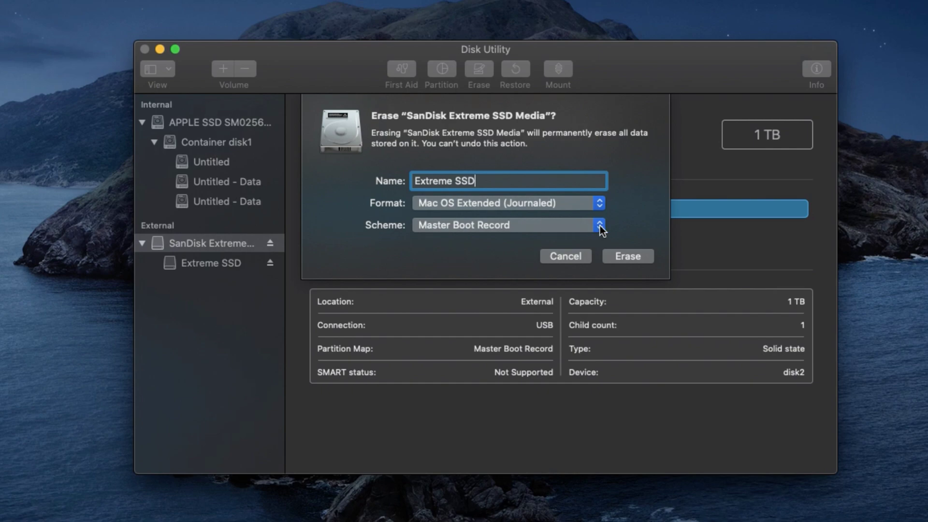
pyautogui.click(599, 225)
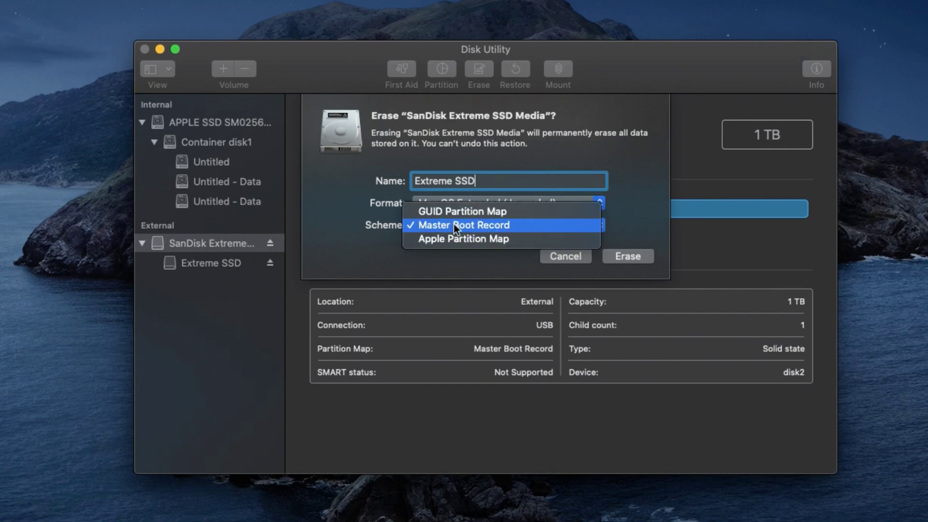
pyautogui.click(439, 212)
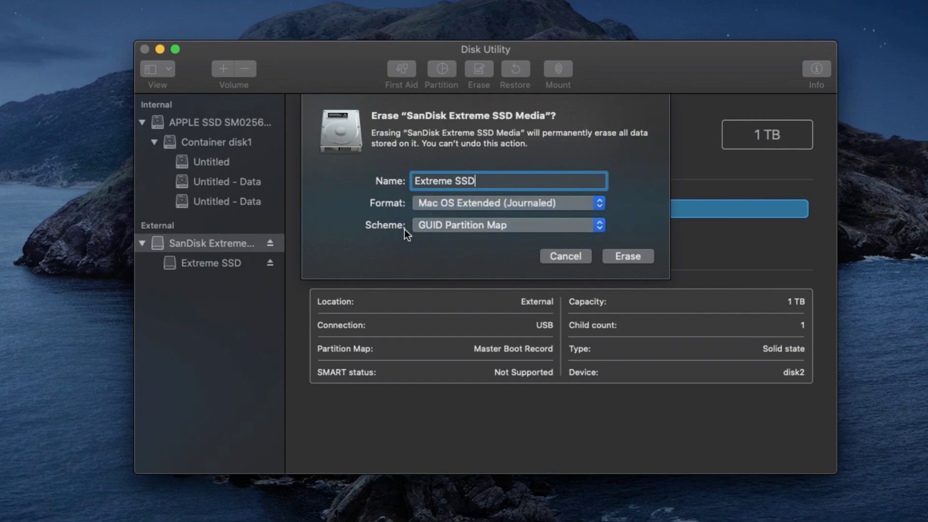
pyautogui.click(634, 258)
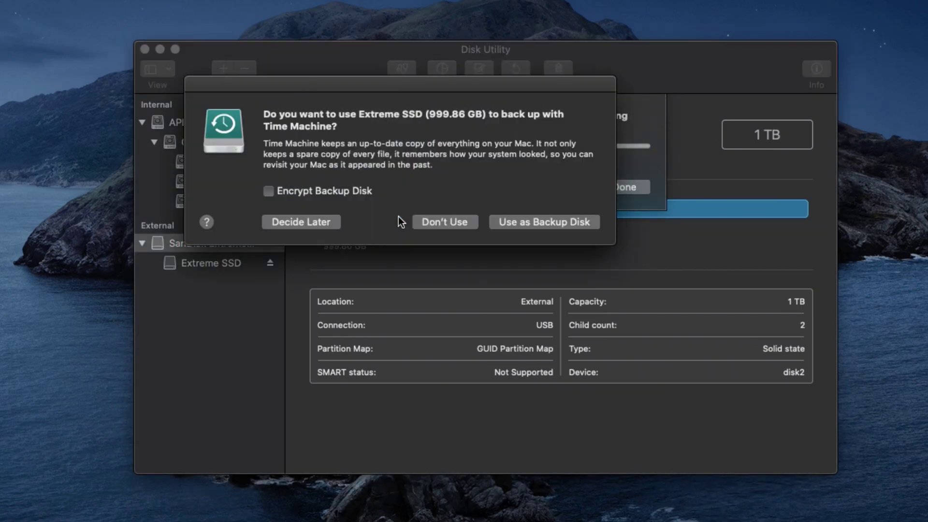
pyautogui.click(308, 221)
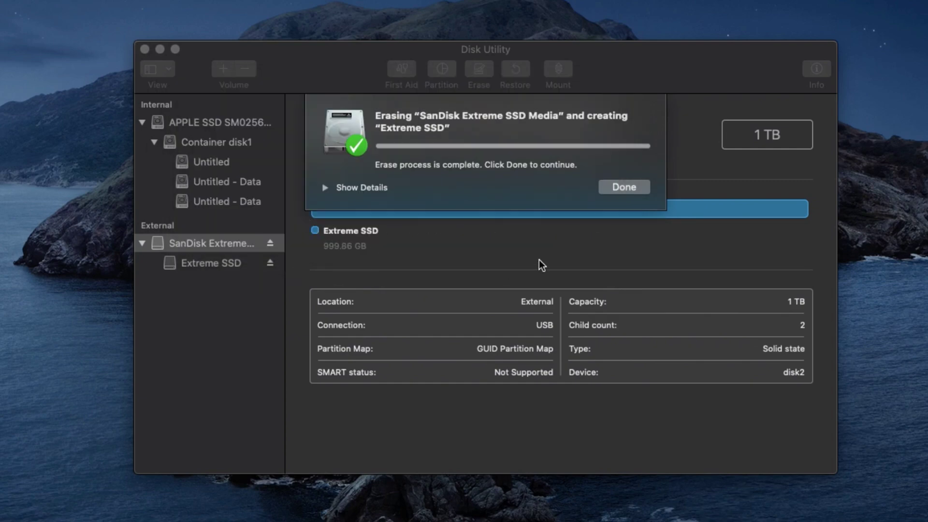
pyautogui.click(624, 187)
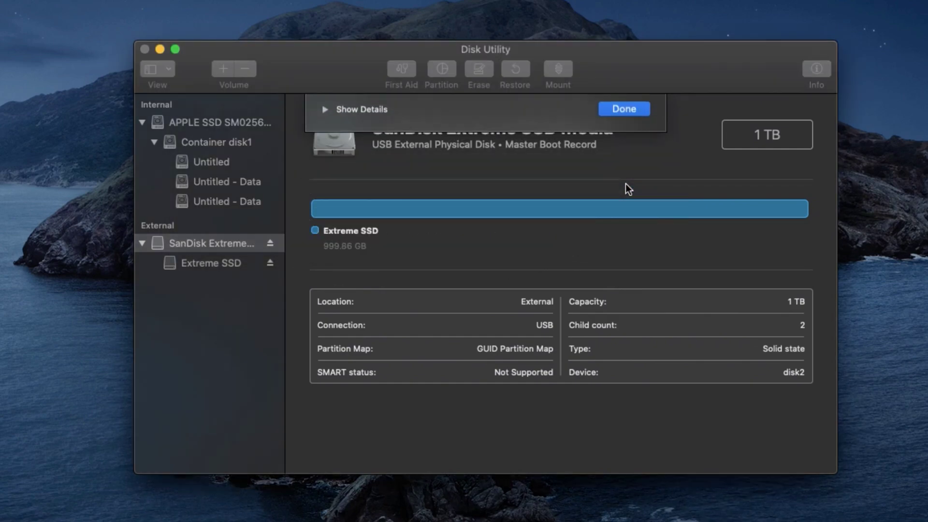
# Set up a 120 GB partition named 'Time Machine' in the Extreme SSD partition layout
pyautogui.click(221, 262)
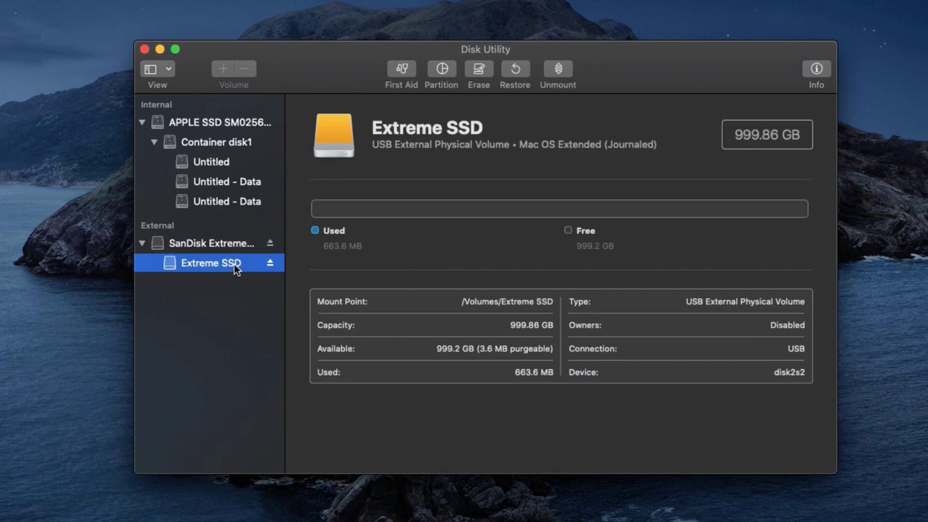
pyautogui.click(441, 70)
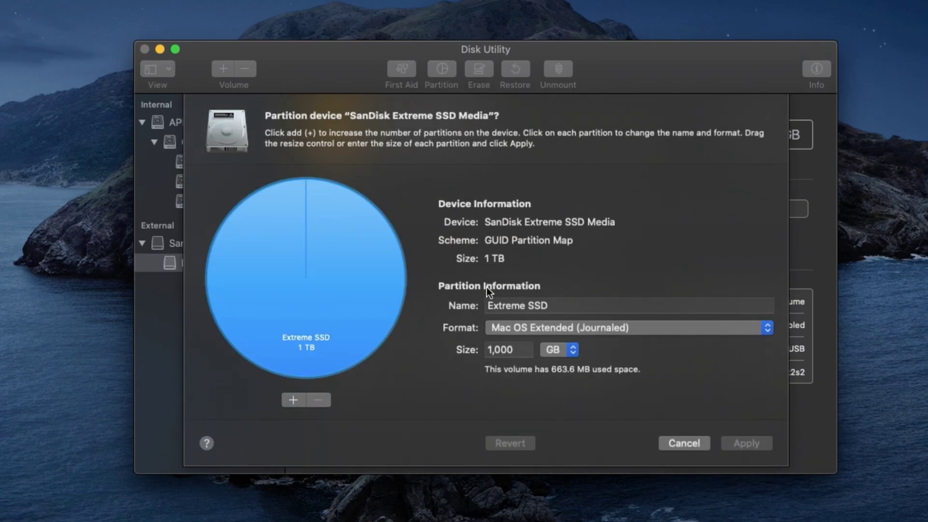
pyautogui.click(525, 350)
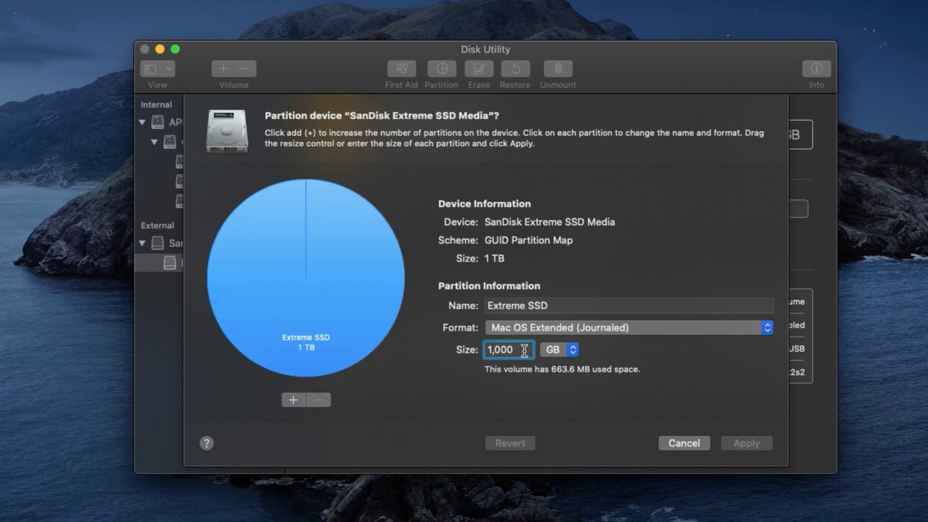
pyautogui.moveTo(524, 350); pyautogui.dragTo(471, 353)
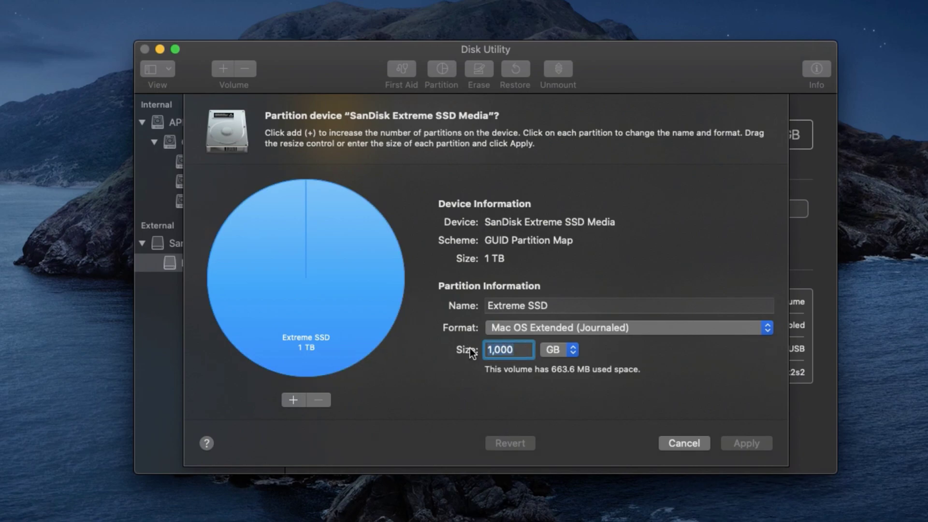
pyautogui.write('120')
pyautogui.click(556, 305)
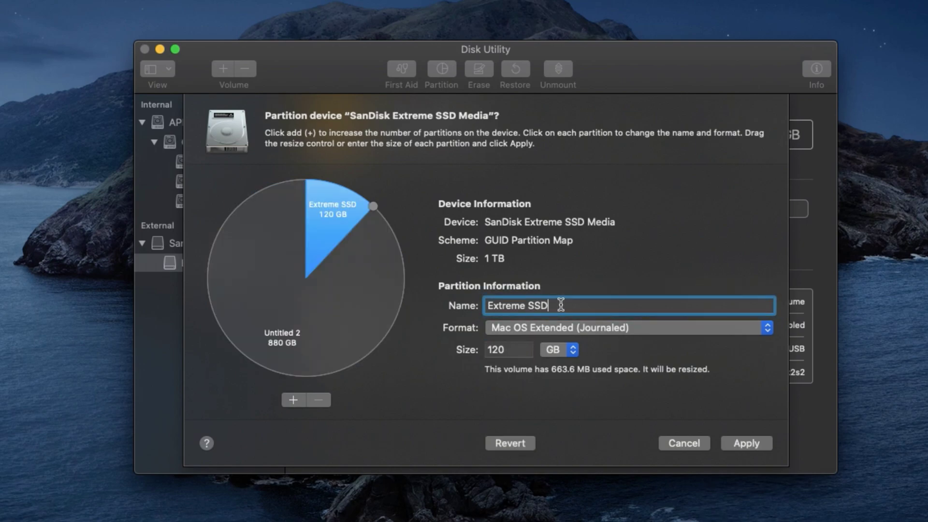
pyautogui.moveTo(560, 305); pyautogui.dragTo(462, 306)
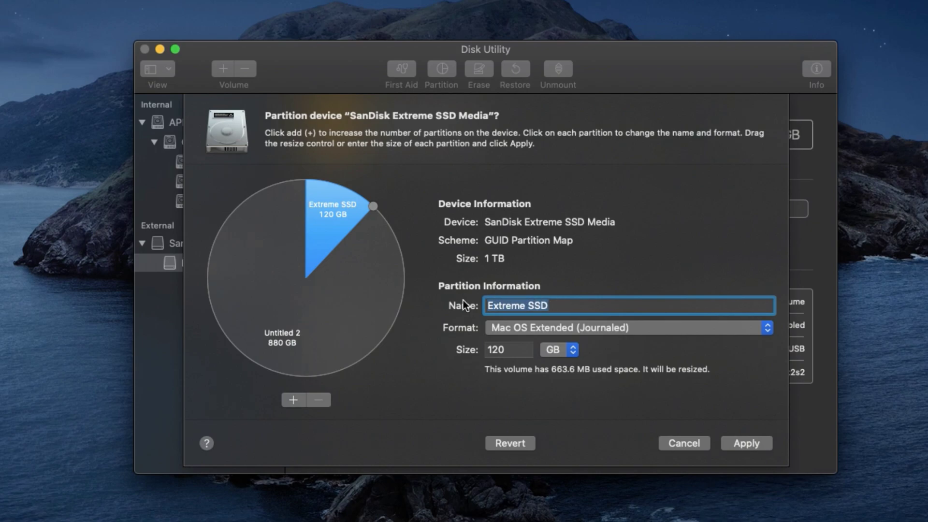
pyautogui.write('Time')
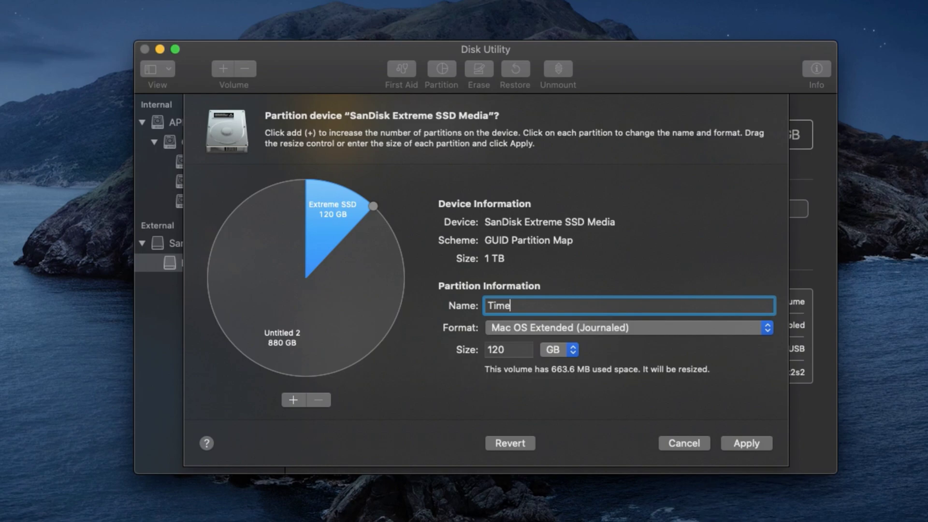
pyautogui.write(' Machine')
# Apply and confirm the partitioning, deferring Untitled 2's backup choice and dismissing the success notice
pyautogui.click(747, 444)
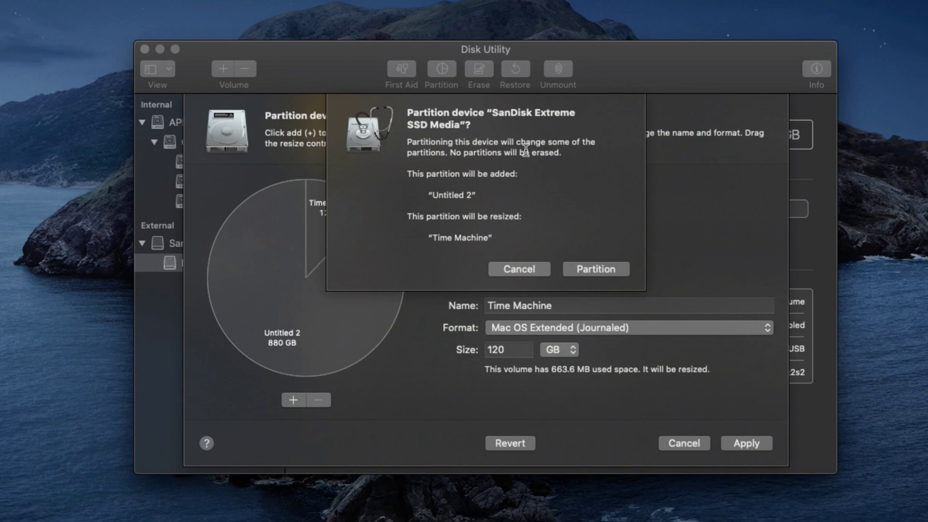
pyautogui.click(593, 268)
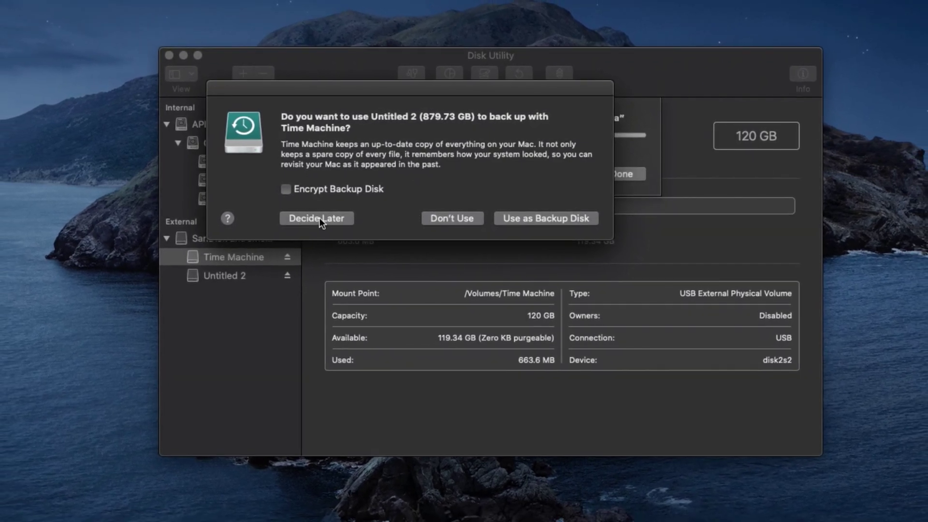
pyautogui.click(331, 215)
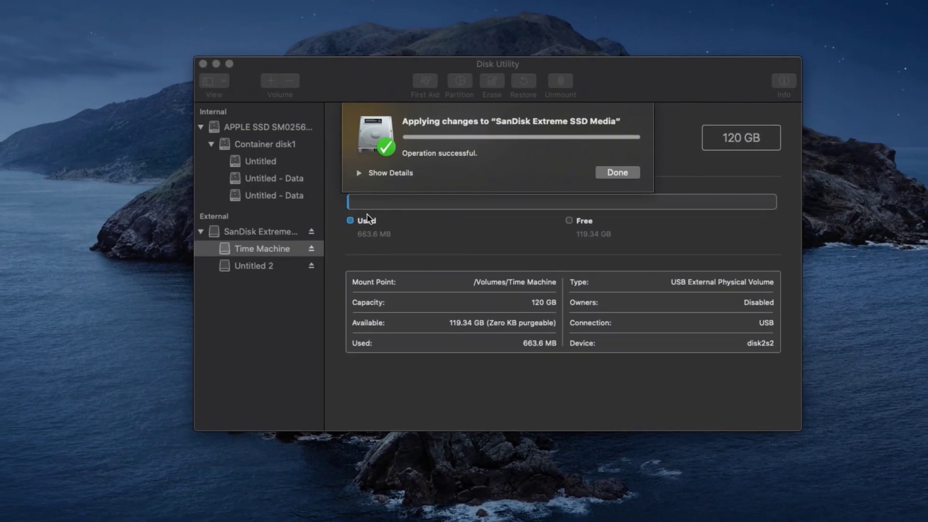
pyautogui.click(623, 172)
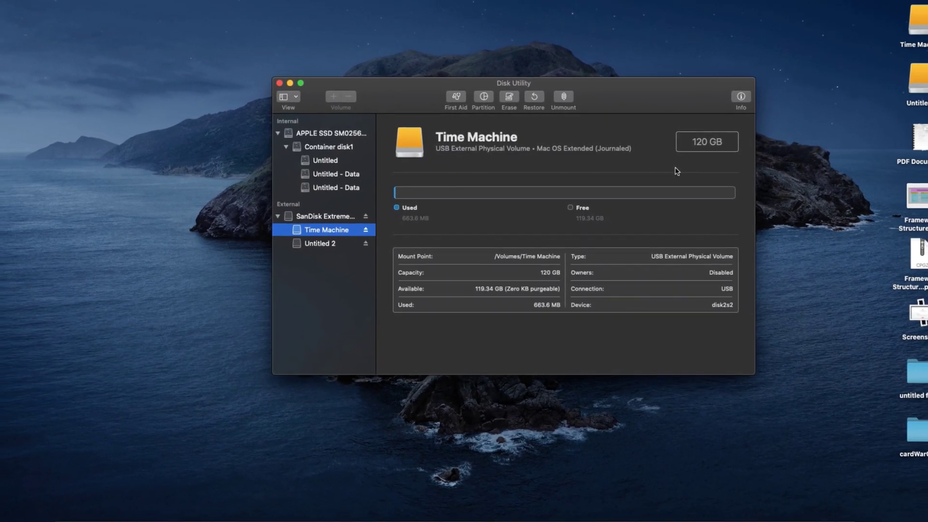
# Open and close the Untitled 2 and Time Machine volume windows from the desktop
pyautogui.doubleClick(909, 83)
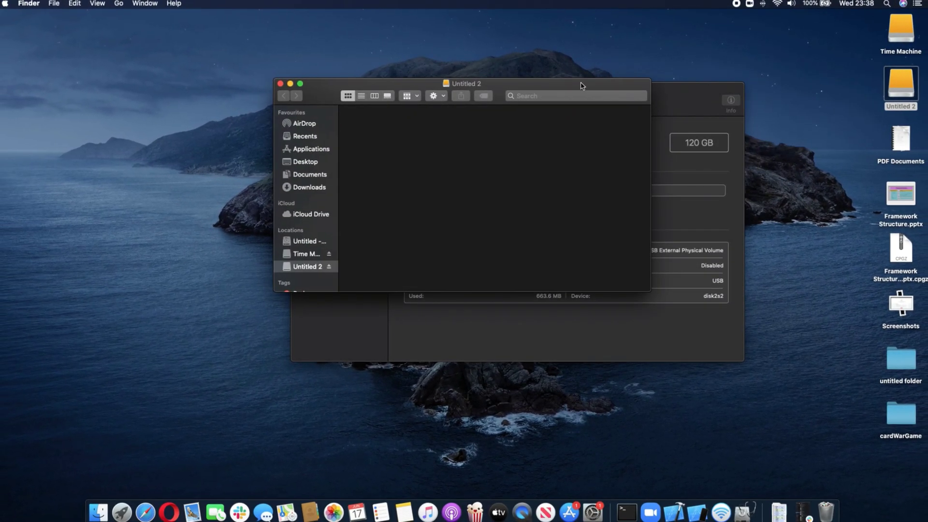
pyautogui.click(284, 85)
pyautogui.doubleClick(907, 38)
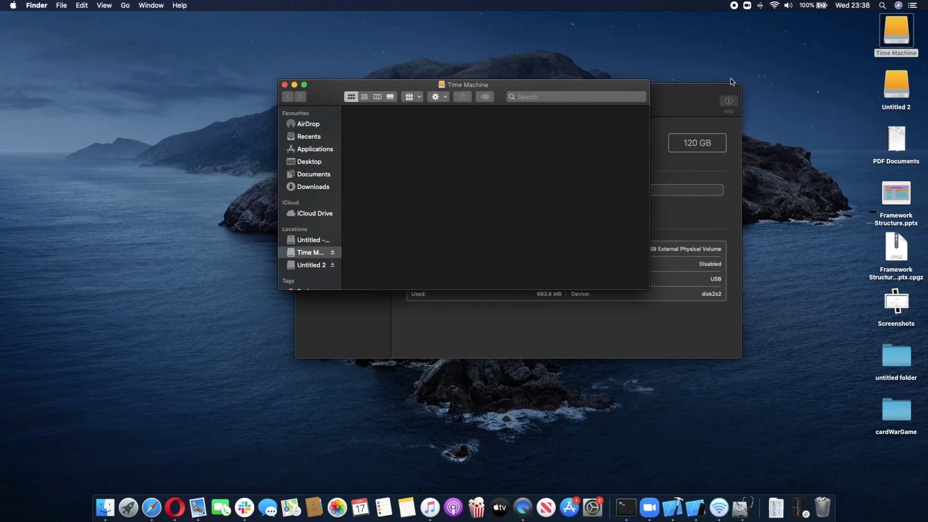
pyautogui.click(285, 85)
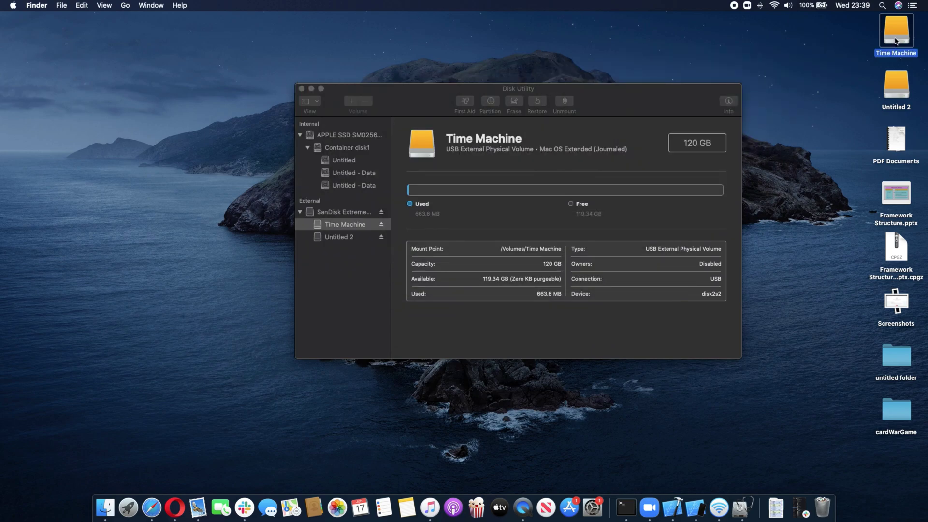
# Show Get Info for the Time Machine and Untitled 2 volumes to confirm their capacities
pyautogui.rightClick(894, 40)
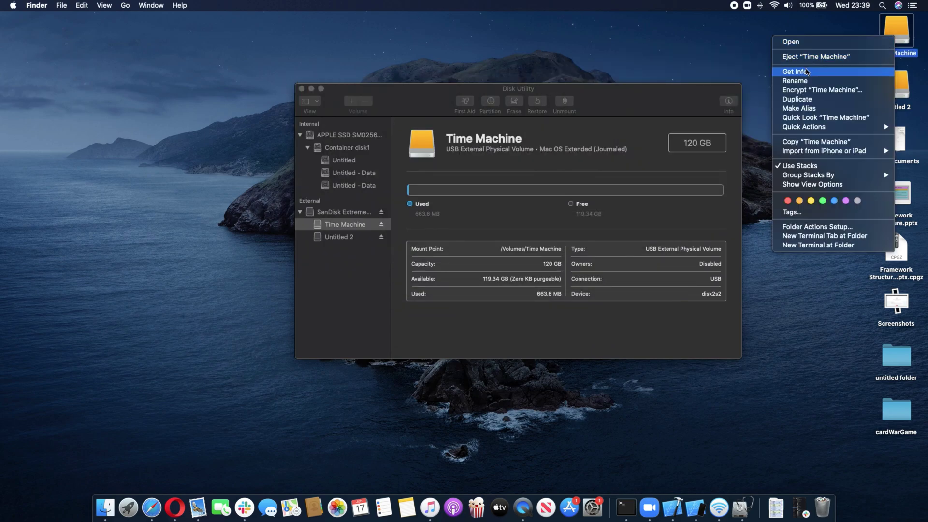
pyautogui.click(806, 71)
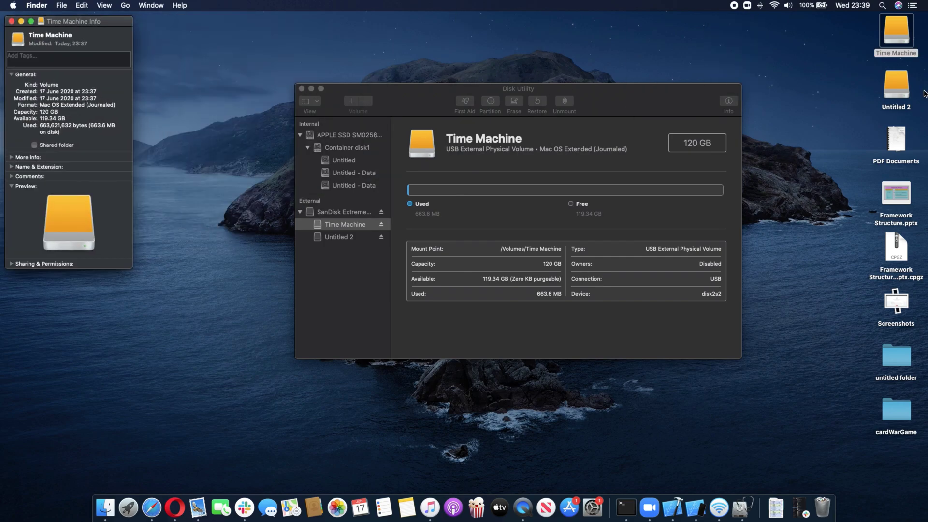
pyautogui.click(896, 87)
pyautogui.rightClick(898, 88)
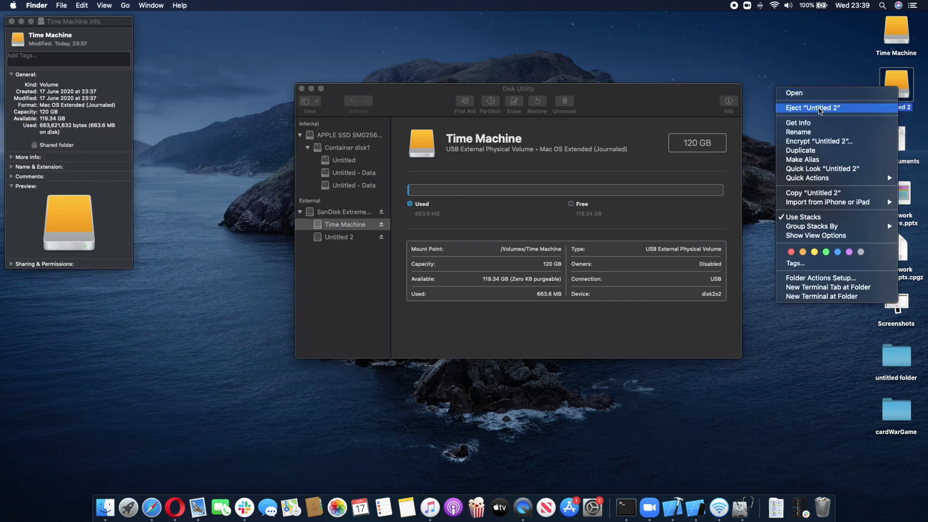
pyautogui.click(813, 124)
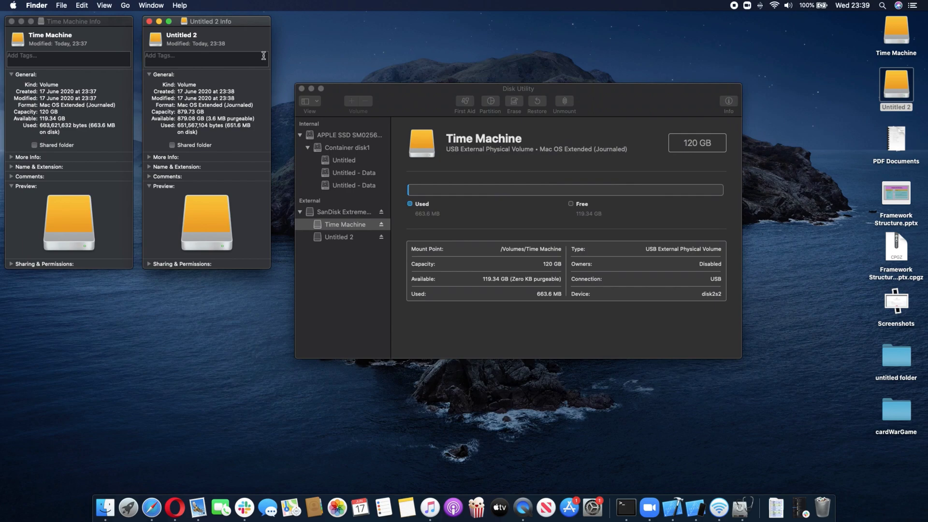